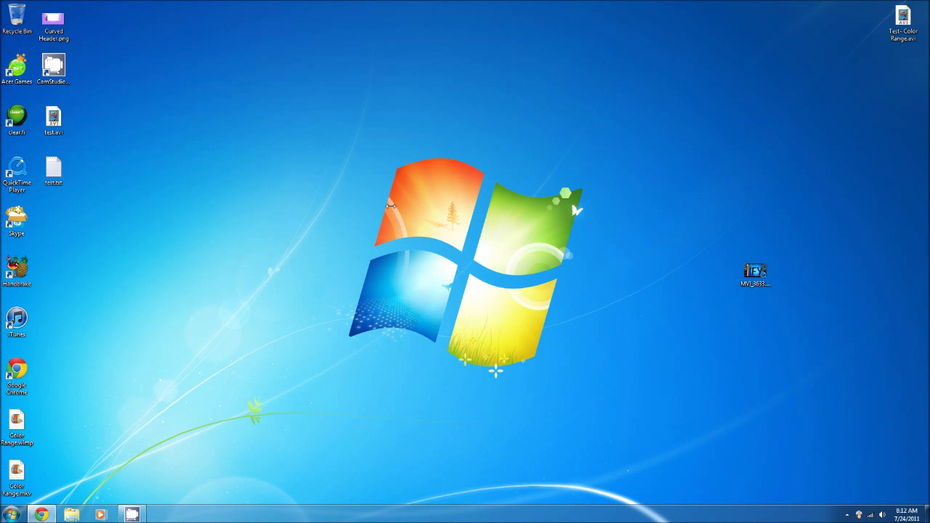
# Launch HandBrake from its desktop shortcut and view the HandBrake downloads page in the browser.
pyautogui.doubleClick(17, 270)
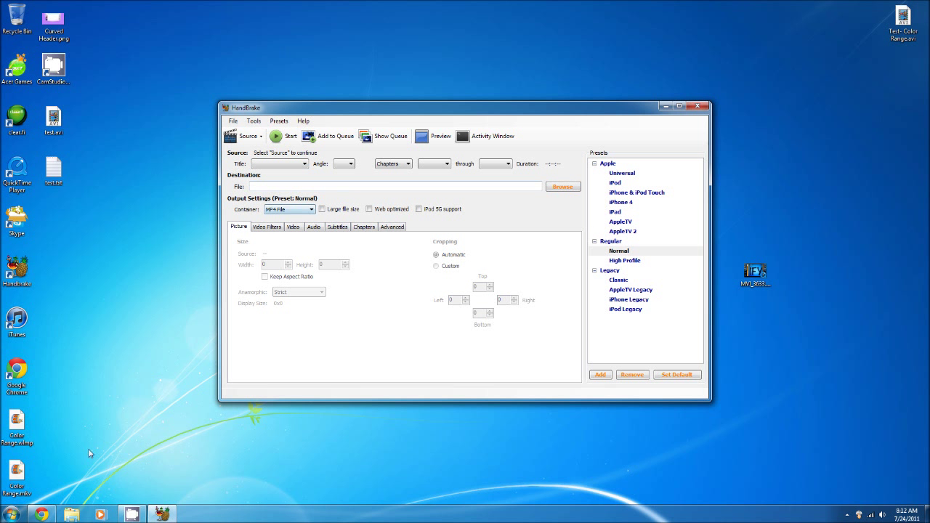
pyautogui.click(41, 514)
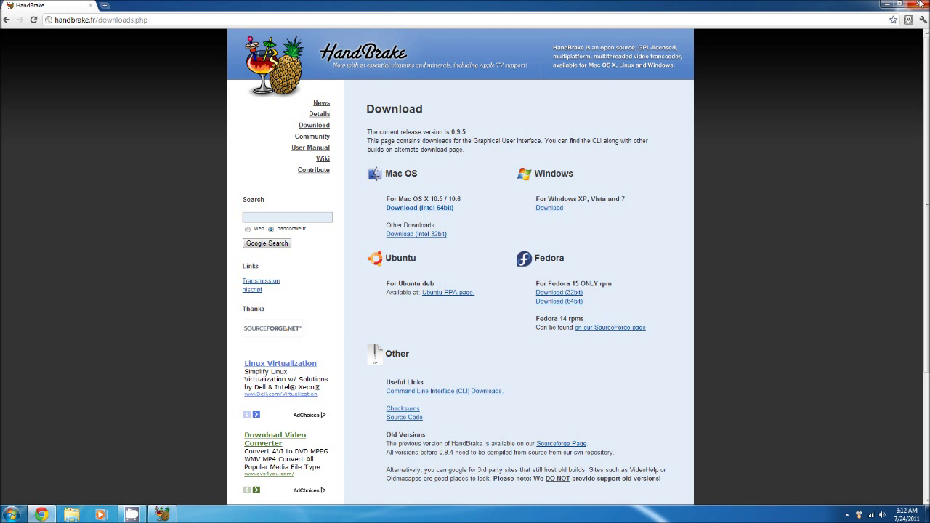
# Minimize Chrome's handbrake.fr downloads page to bring HandBrake's main window back.
pyautogui.click(887, 5)
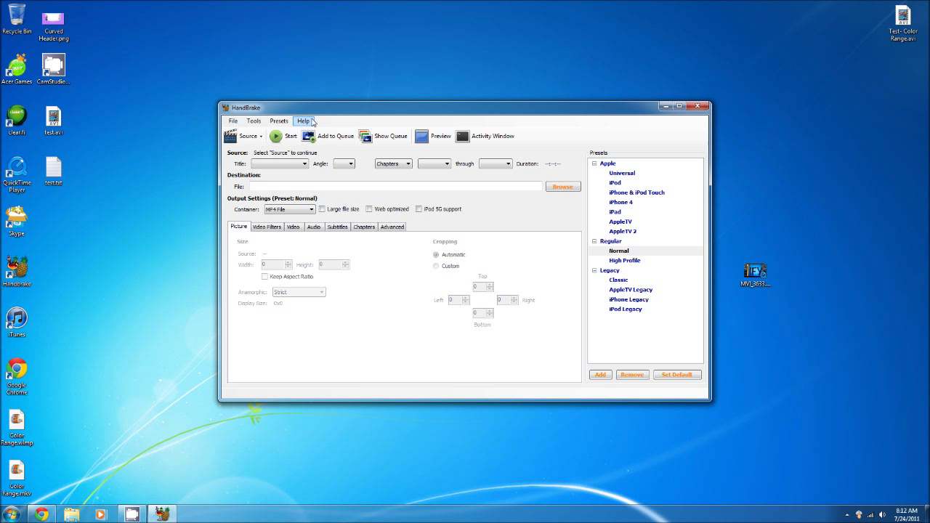
pyautogui.click(254, 122)
pyautogui.click(268, 155)
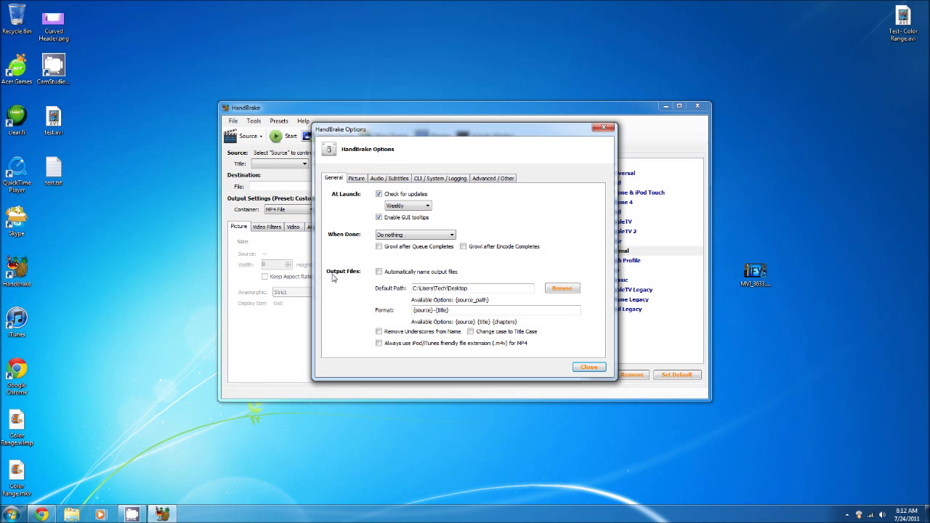
pyautogui.click(589, 367)
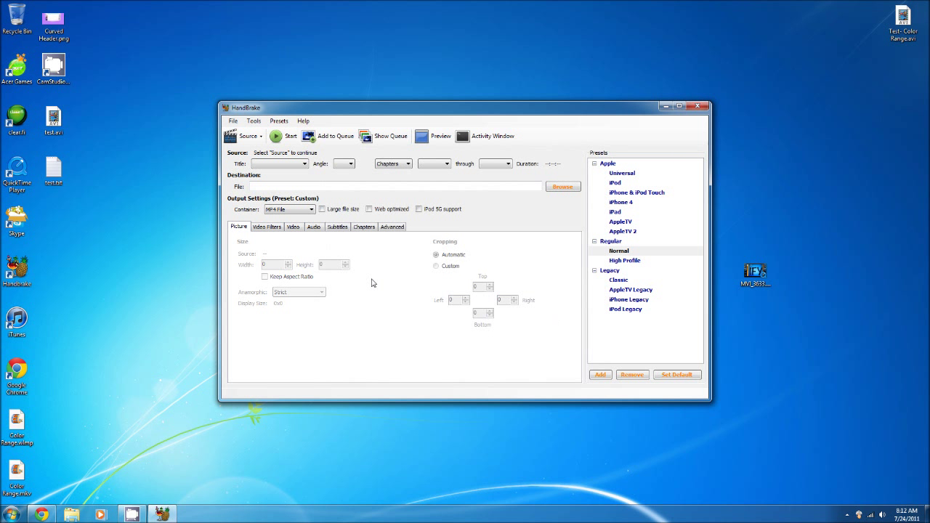
# Open Test- Color Range.avi from the Desktop as the source video file.
pyautogui.click(252, 142)
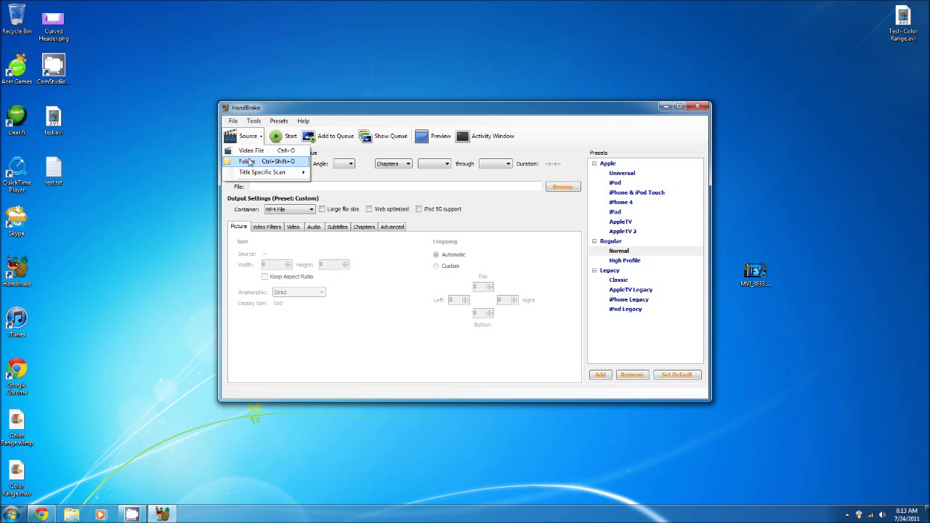
pyautogui.click(248, 152)
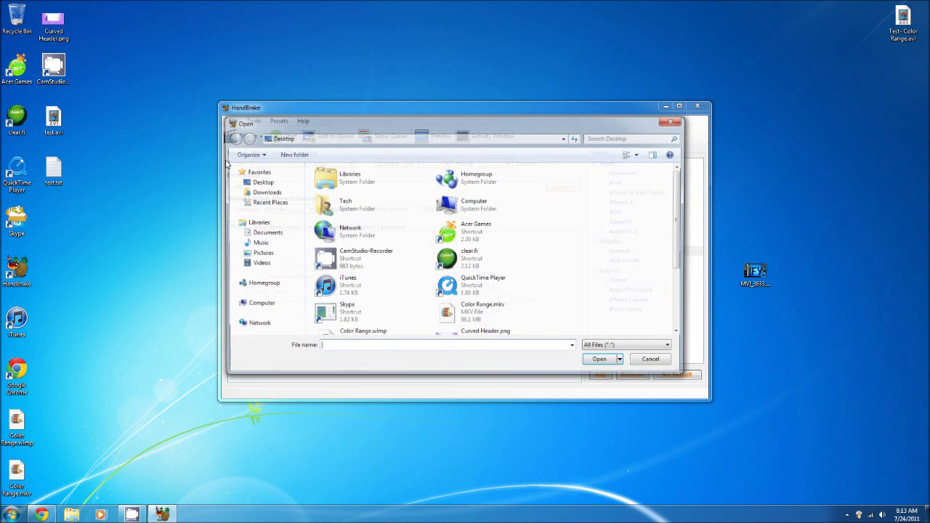
pyautogui.scroll(-5, 623, 235)
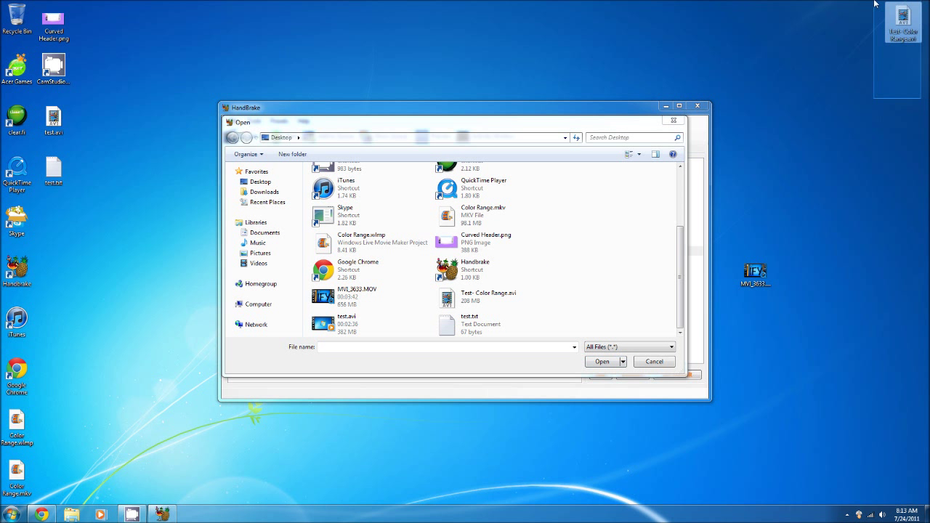
pyautogui.click(503, 304)
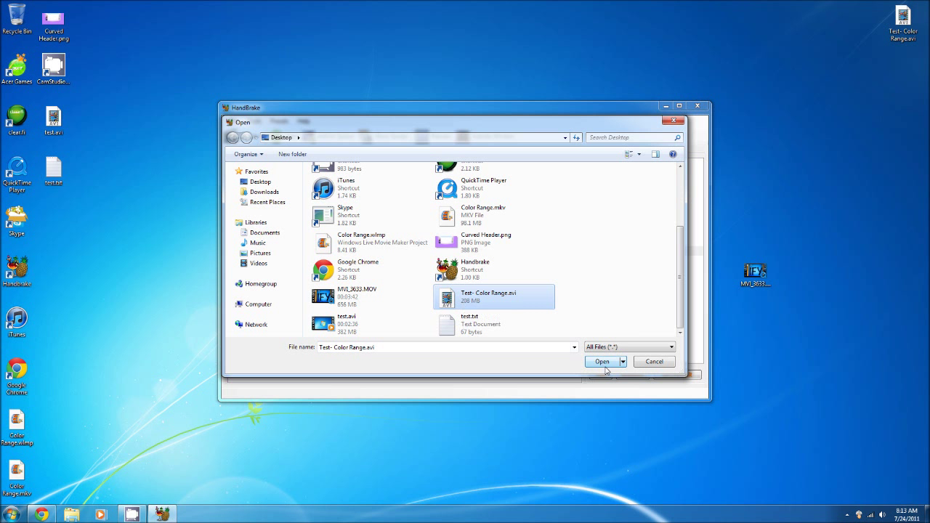
pyautogui.doubleClick(469, 305)
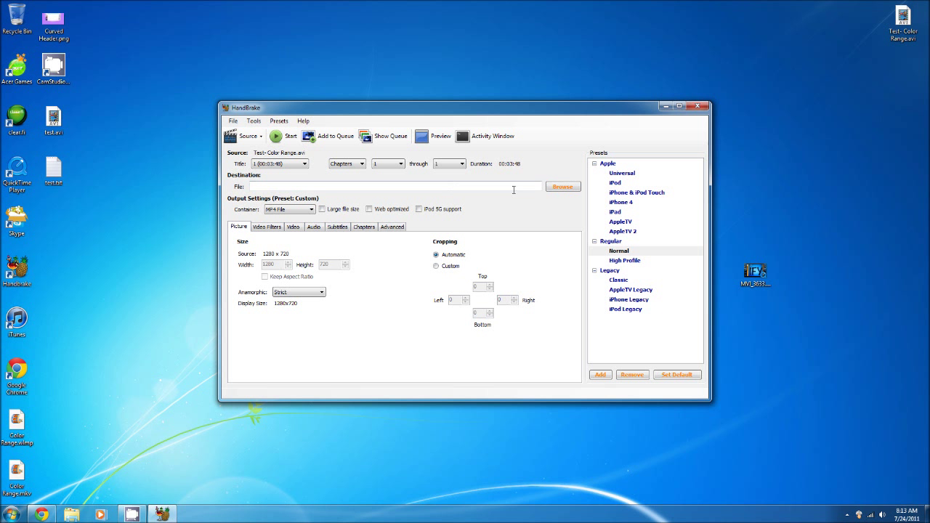
# Set the destination to Test in the Desktop folder, keeping the mp4 file type.
pyautogui.click(563, 187)
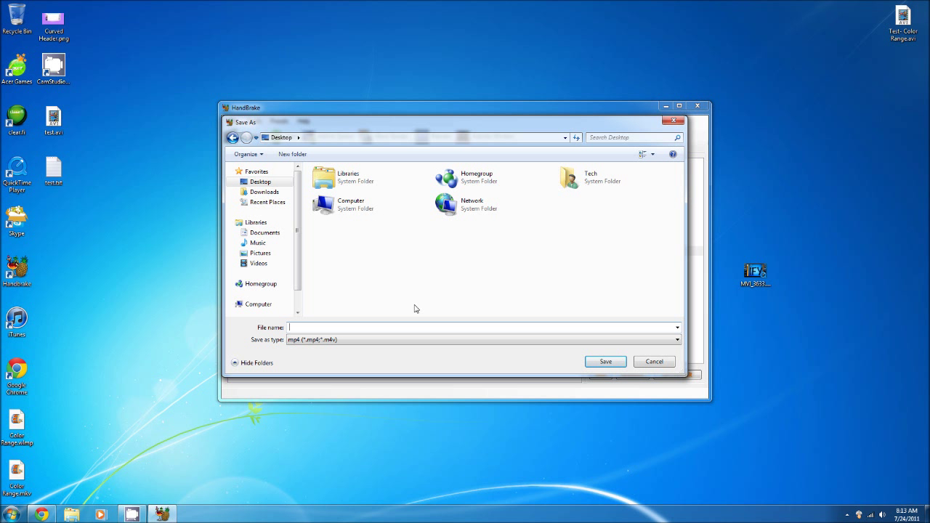
pyautogui.write('Test')
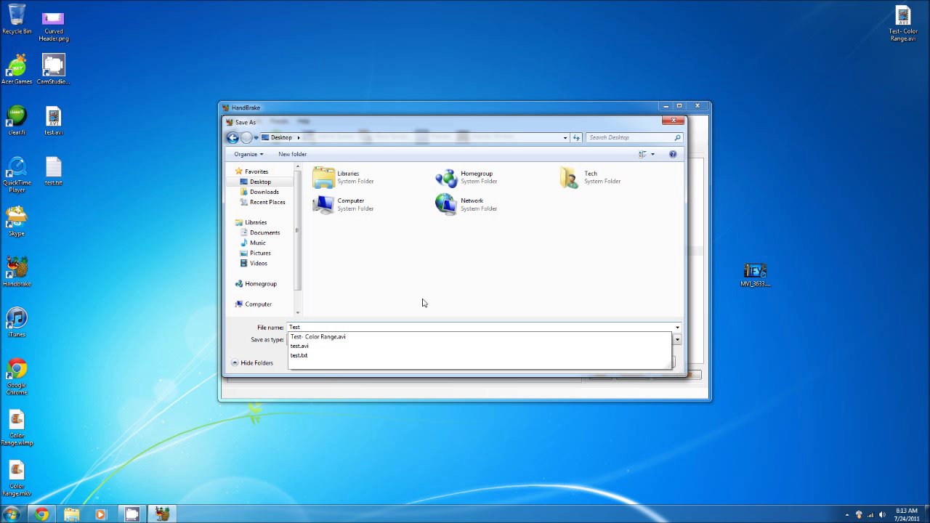
pyautogui.click(456, 306)
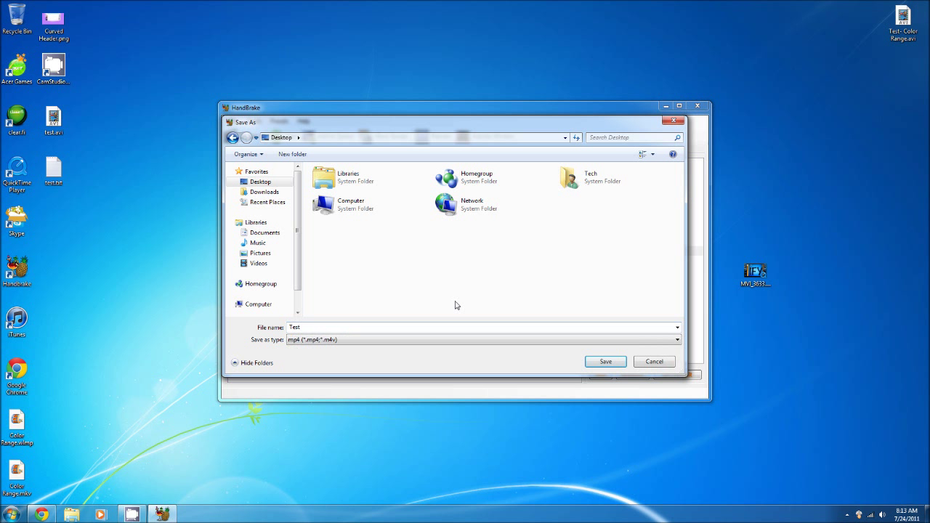
pyautogui.click(483, 340)
pyautogui.click(486, 347)
pyautogui.click(587, 363)
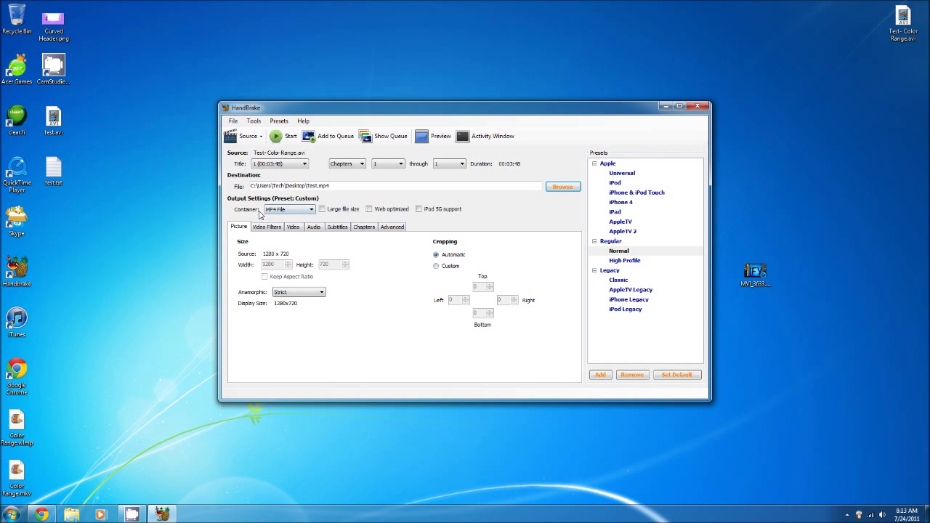
# Change the Container dropdown to MKV File so the output becomes Test.mkv.
pyautogui.click(305, 210)
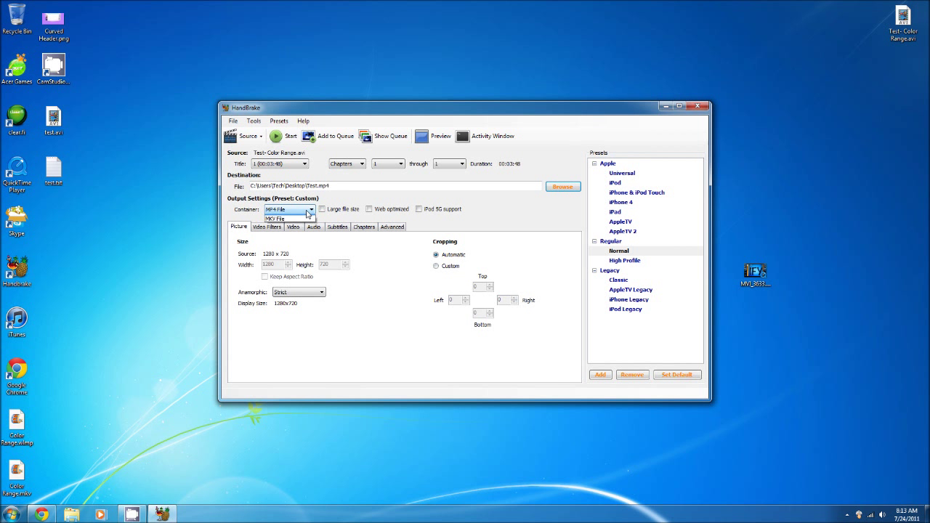
pyautogui.click(306, 225)
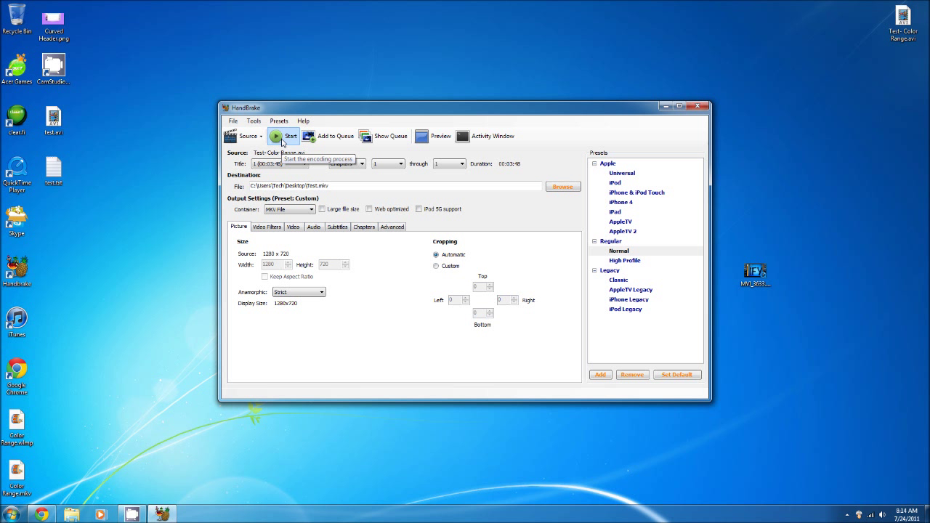
# Start encoding to Test.mkv, then switch away to the desktop while it runs.
pyautogui.click(283, 138)
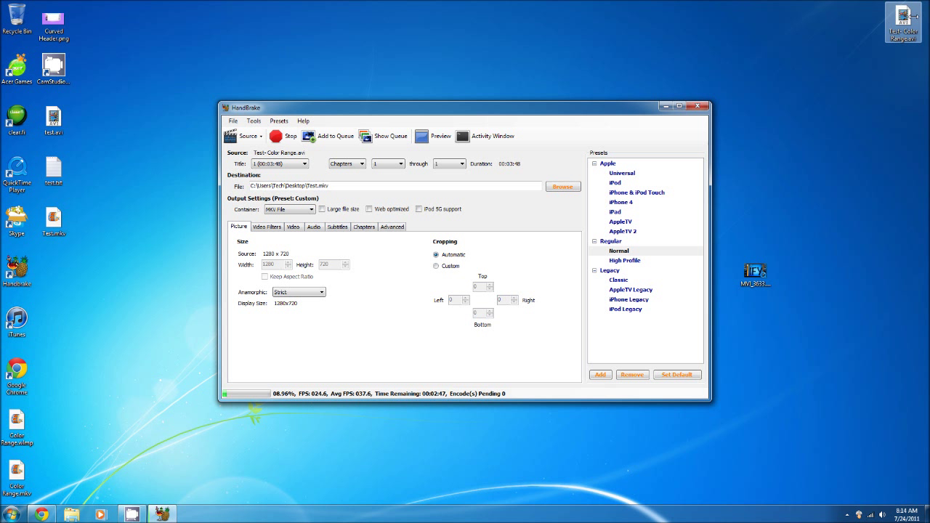
pyautogui.click(911, 14)
pyautogui.rightClick(915, 12)
pyautogui.click(835, 169)
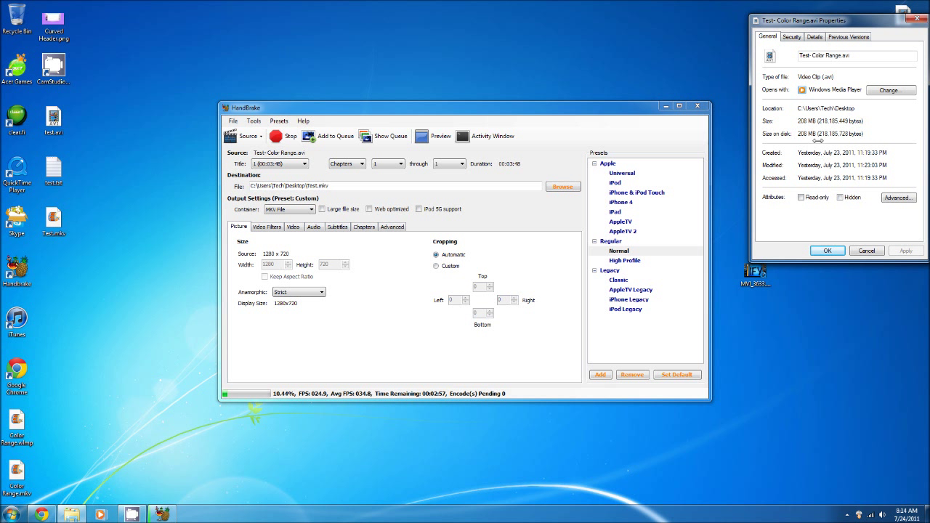
pyautogui.click(793, 37)
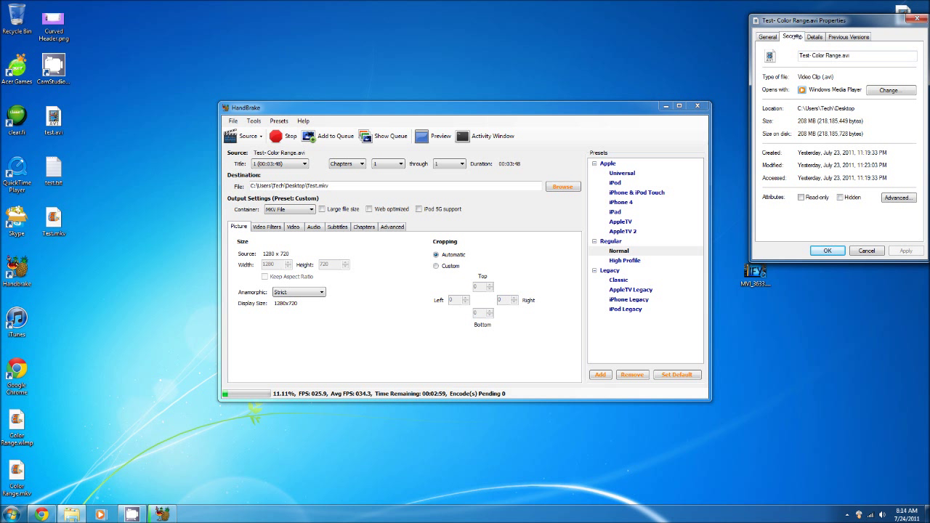
pyautogui.click(819, 37)
pyautogui.scroll(-5, 831, 145)
pyautogui.click(831, 214)
pyautogui.scroll(-2, 831, 181)
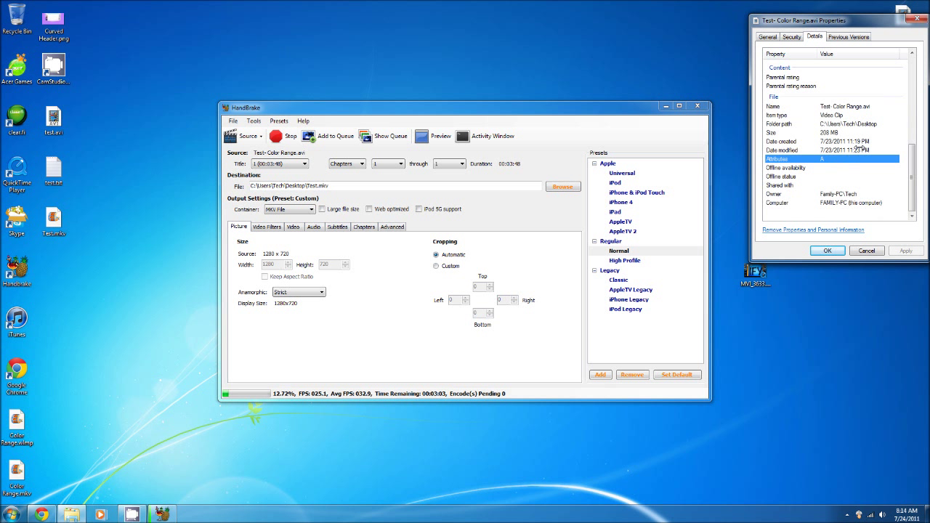
pyautogui.scroll(6, 859, 151)
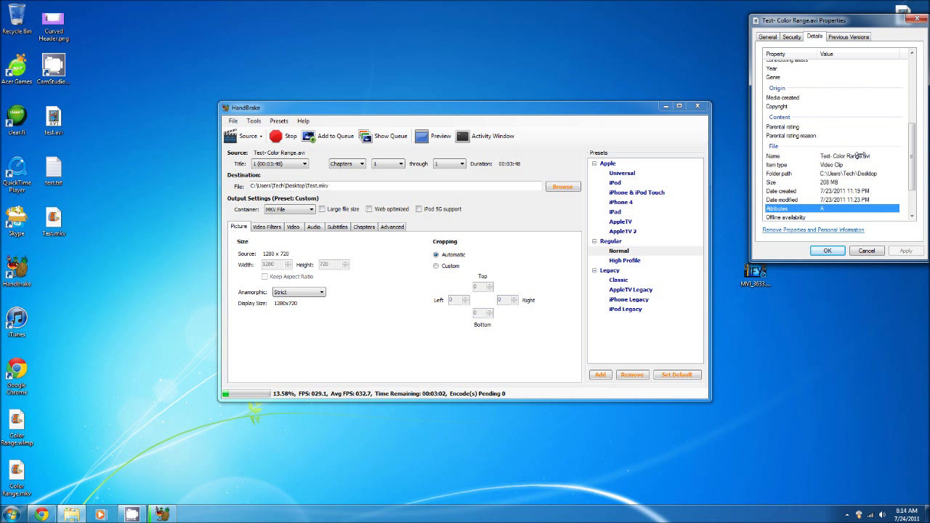
pyautogui.click(852, 36)
pyautogui.click(765, 36)
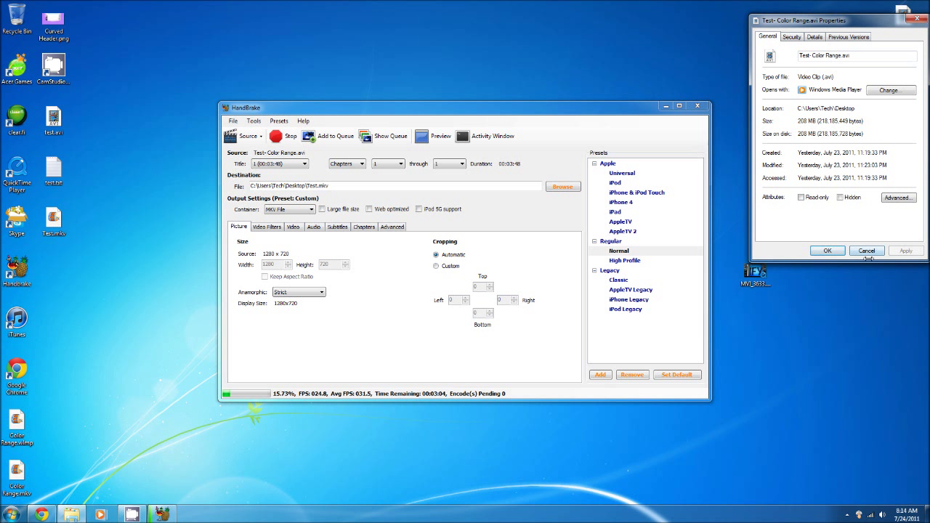
pyautogui.click(827, 250)
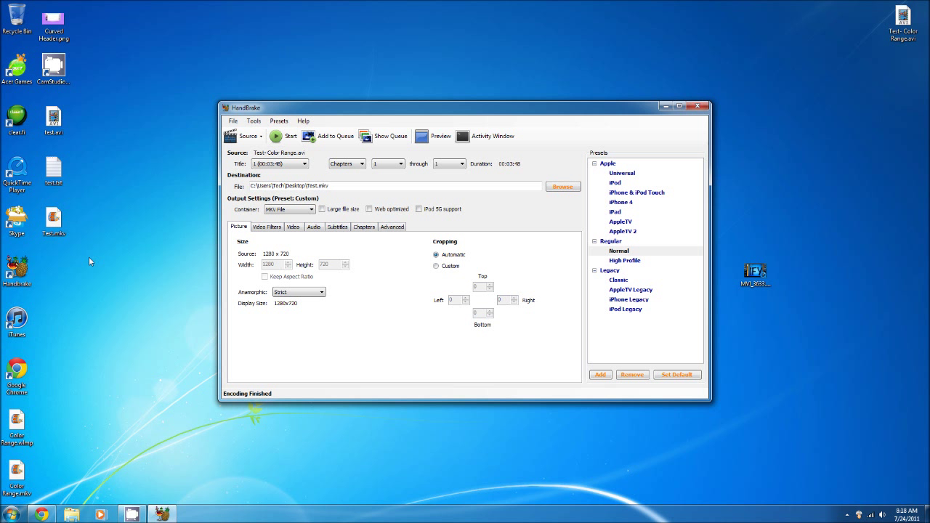
# Select the finished Test.mkv on the desktop and bring up its right-click menu.
pyautogui.moveTo(89, 256); pyautogui.dragTo(36, 205)
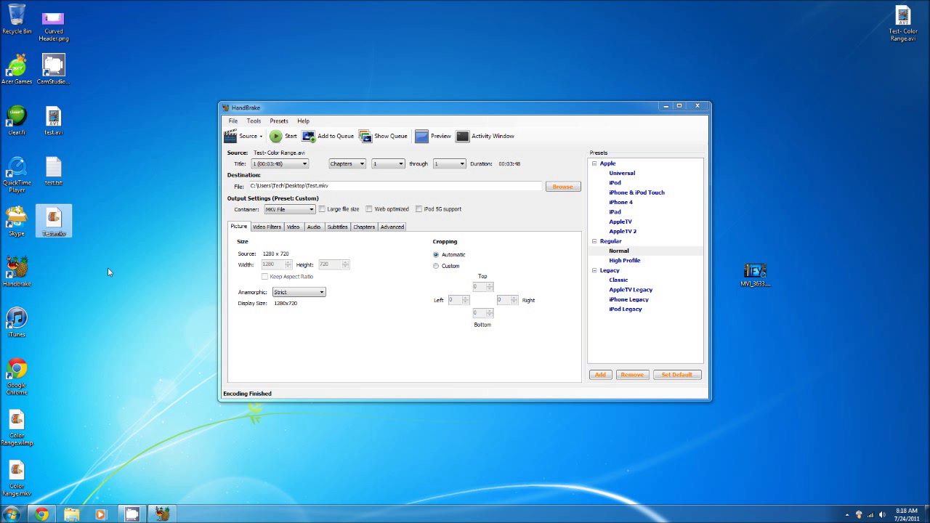
pyautogui.rightClick(56, 232)
pyautogui.click(94, 362)
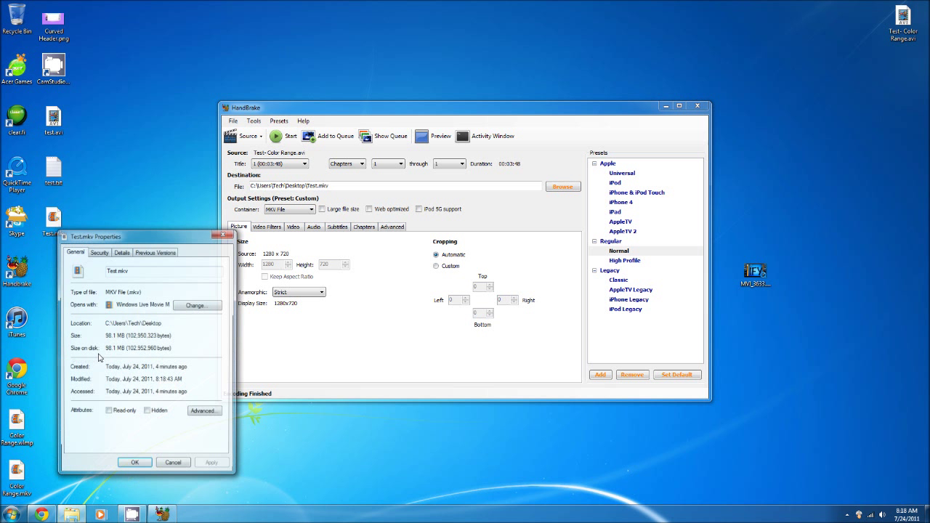
pyautogui.rightClick(903, 34)
pyautogui.click(832, 188)
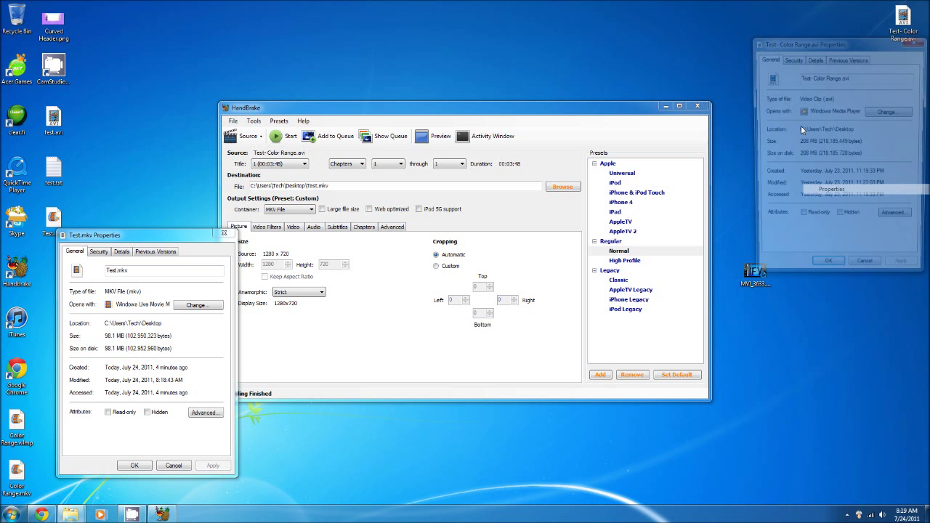
pyautogui.moveTo(821, 43); pyautogui.dragTo(350, 253)
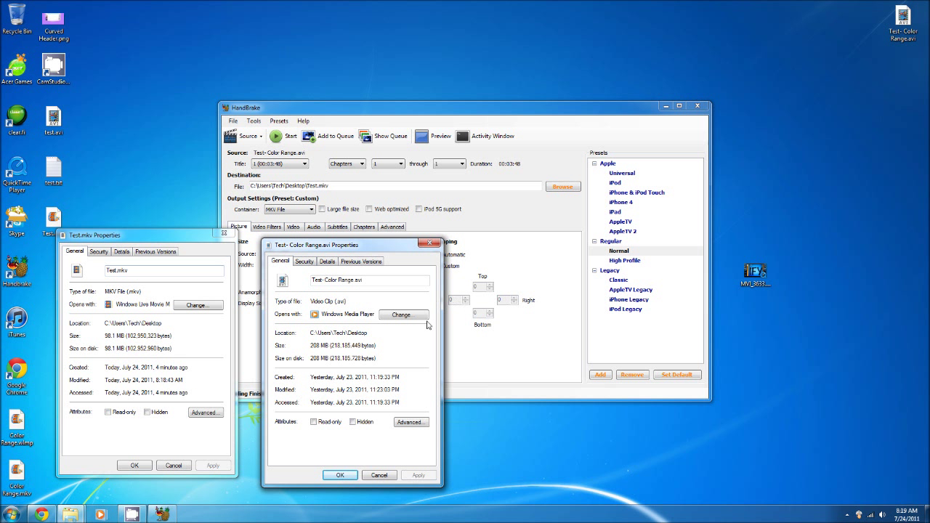
pyautogui.click(370, 476)
pyautogui.click(174, 466)
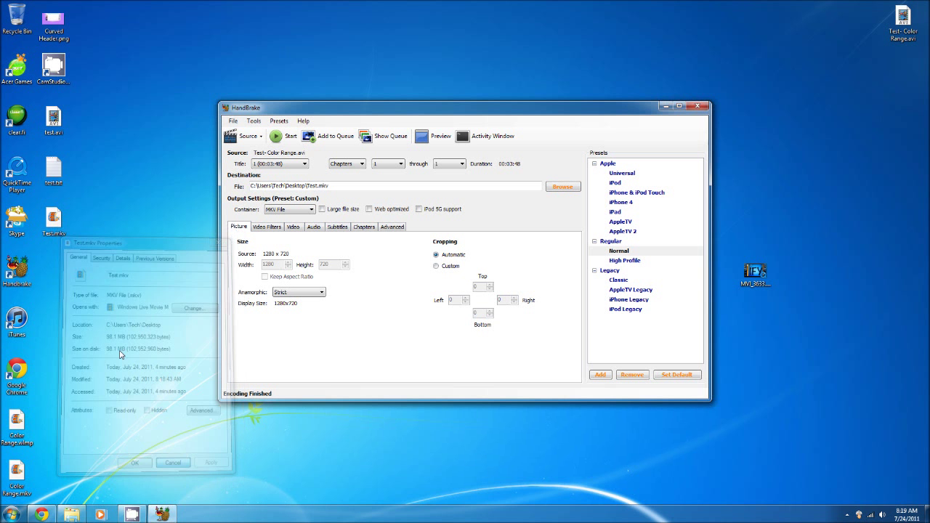
pyautogui.doubleClick(55, 232)
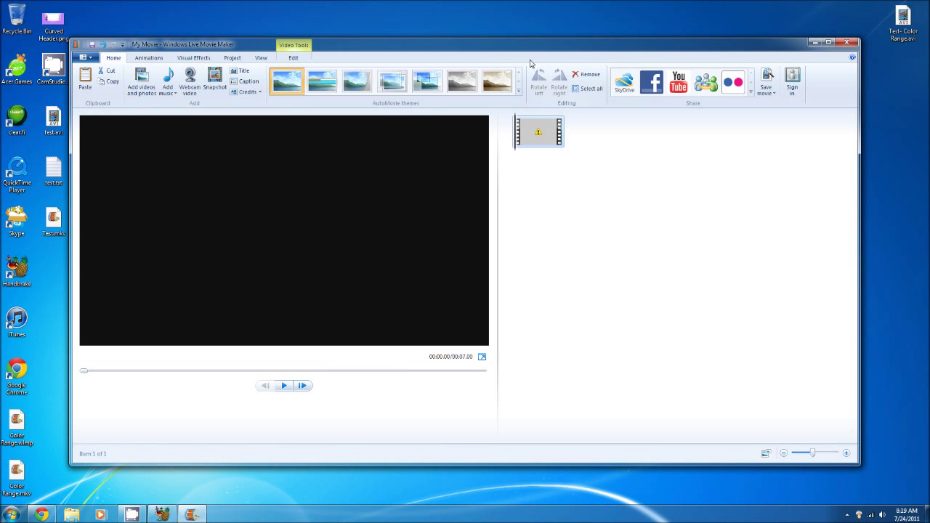
pyautogui.click(847, 44)
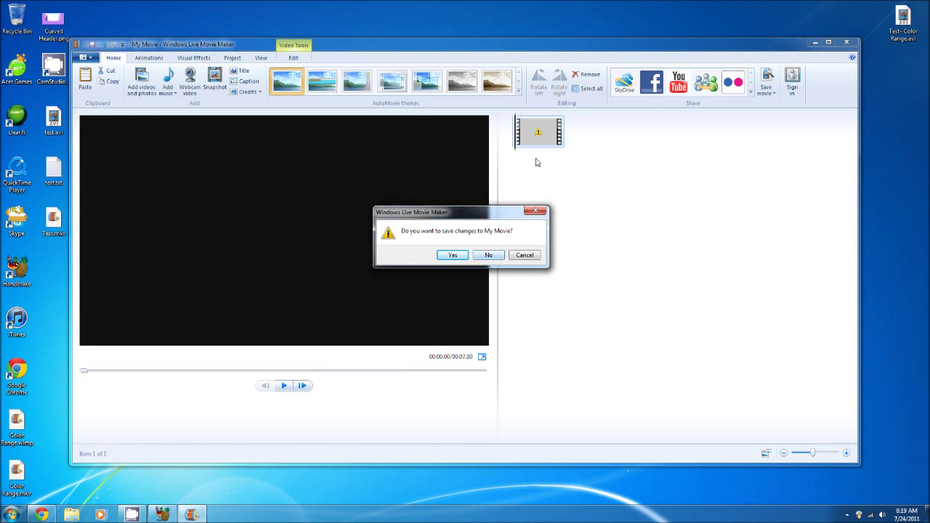
pyautogui.click(496, 258)
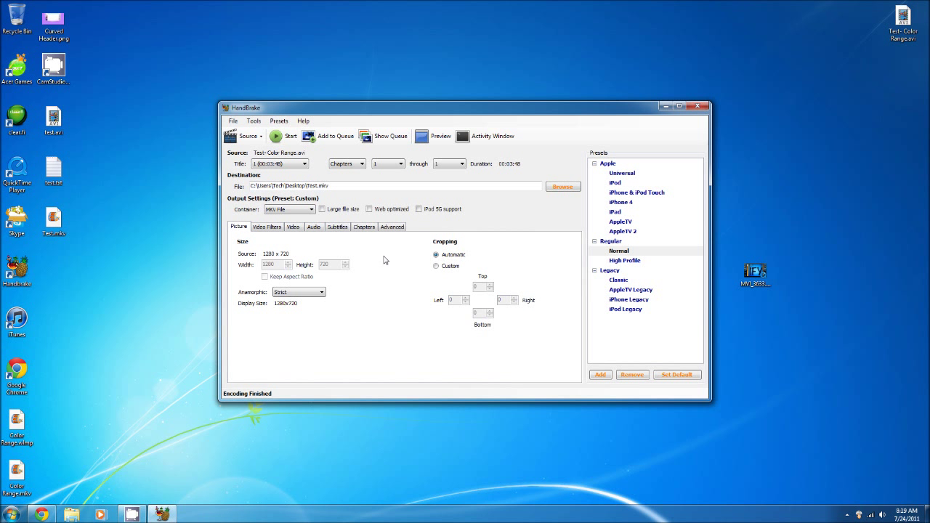
# Open youtube.com in a new Chrome tab and go to the Upload page.
pyautogui.click(41, 514)
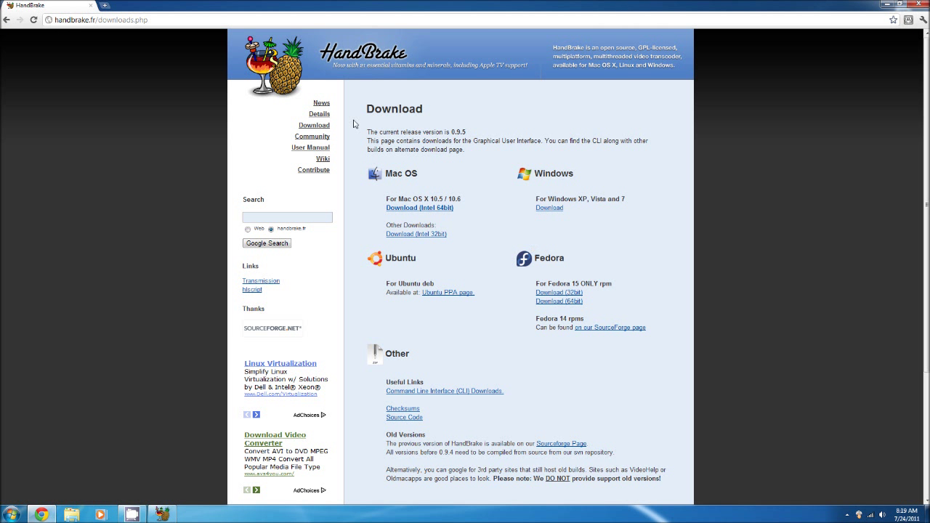
pyautogui.click(105, 5)
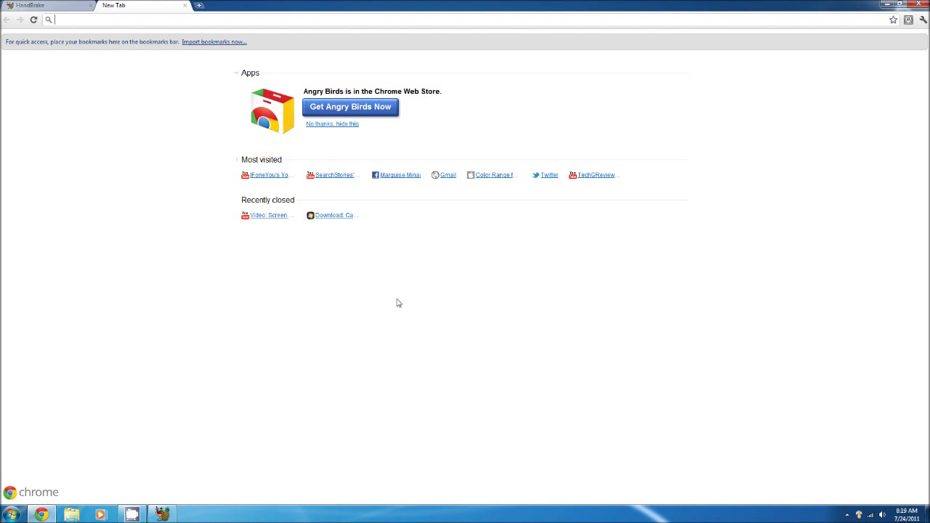
pyautogui.write('youtube')
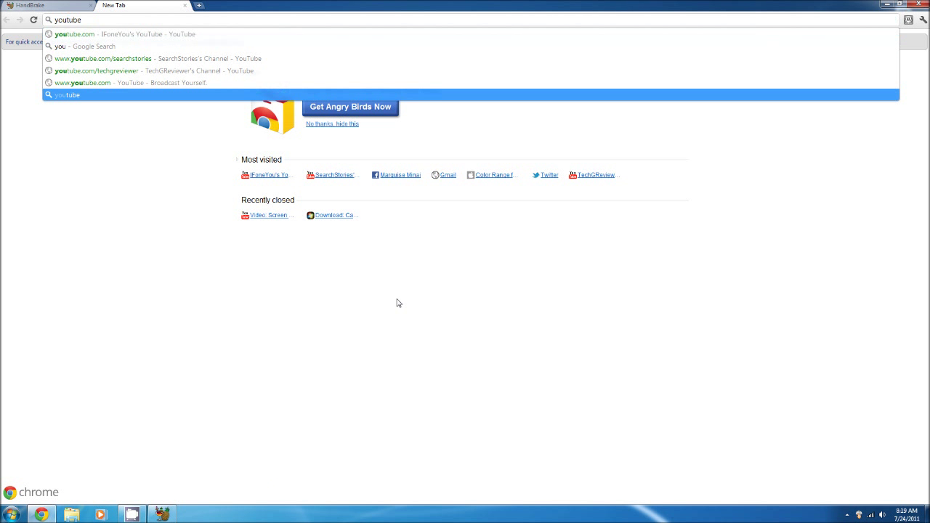
pyautogui.press('Up')
pyautogui.press('Up')
pyautogui.press('Up')
pyautogui.press('Up')
pyautogui.press('Up')
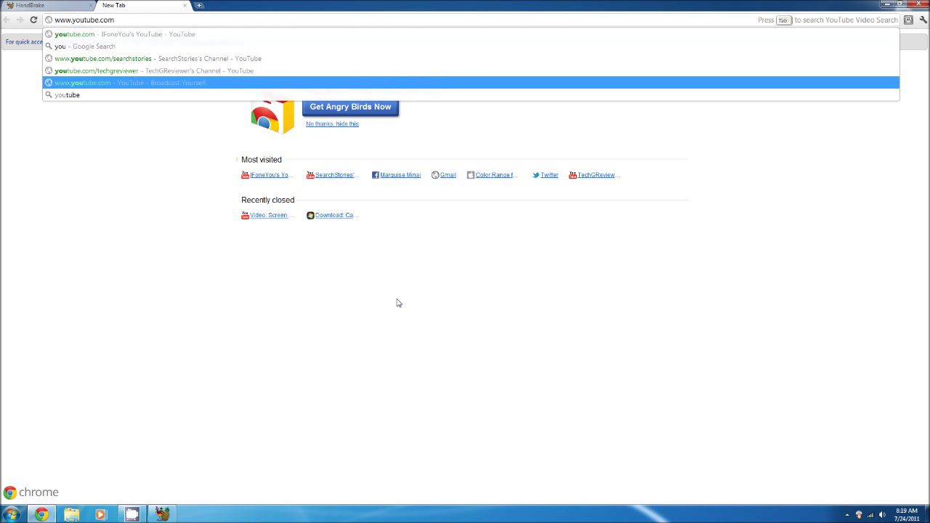
pyautogui.press('Return')
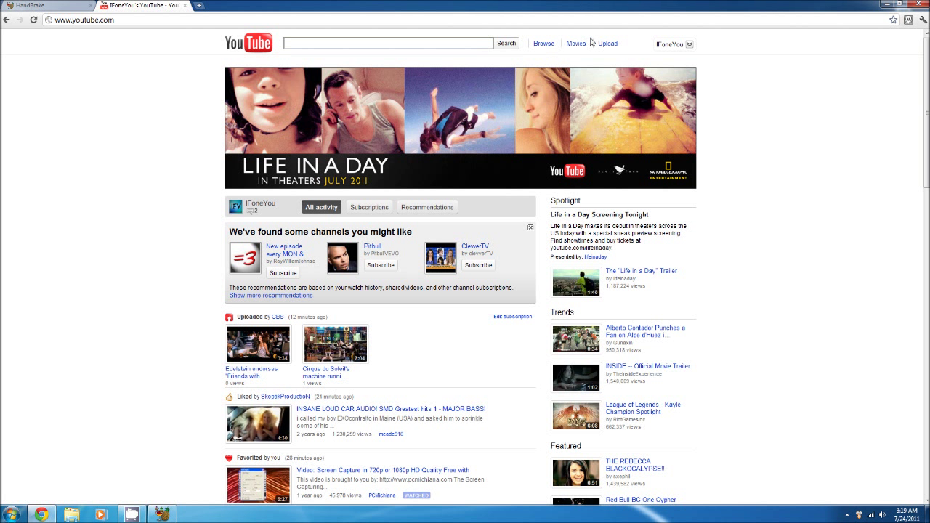
pyautogui.click(607, 44)
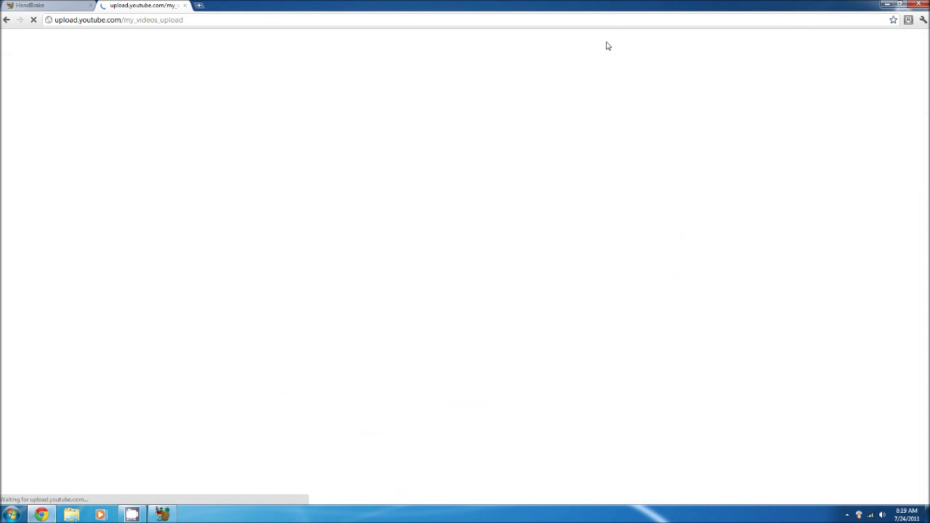
# Upload Test.mkv from the Desktop, then cancel the upload at 8%.
pyautogui.click(282, 138)
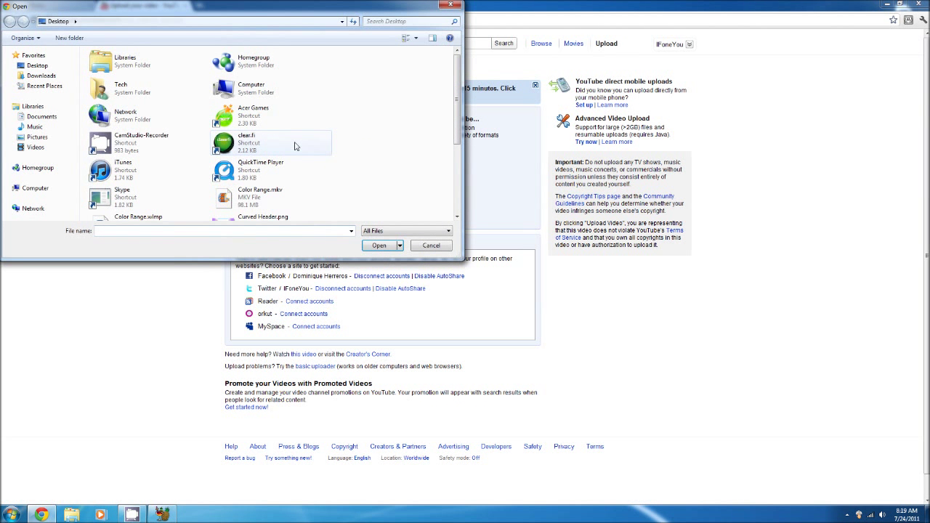
pyautogui.scroll(-3, 297, 145)
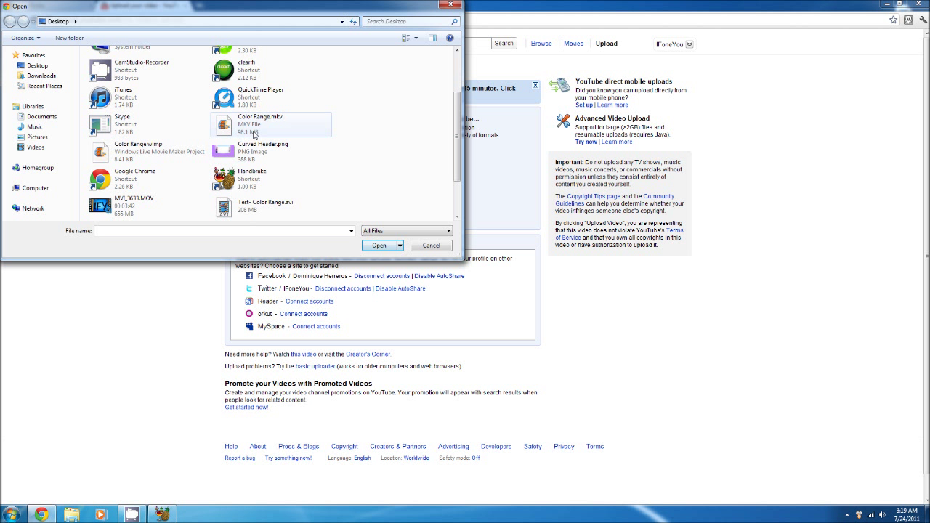
pyautogui.scroll(3, 253, 138)
pyautogui.scroll(-5, 258, 160)
pyautogui.click(262, 180)
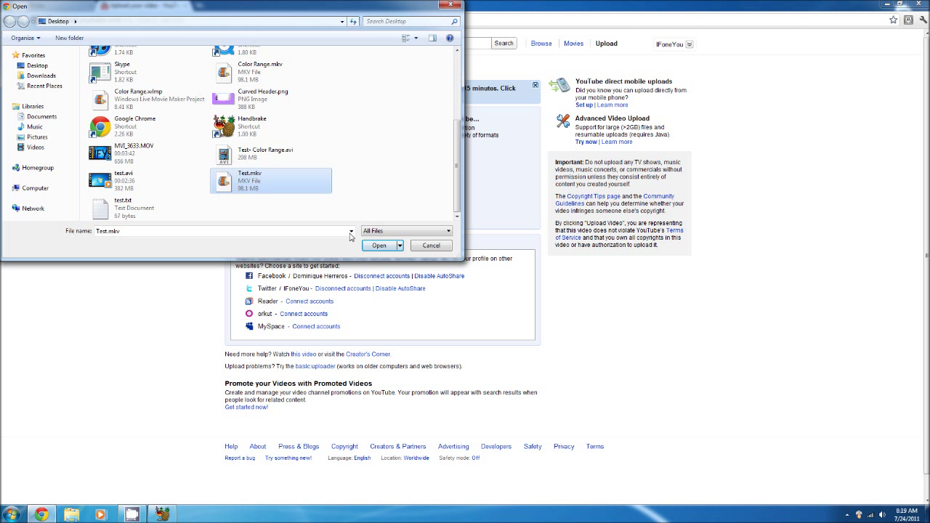
pyautogui.click(378, 246)
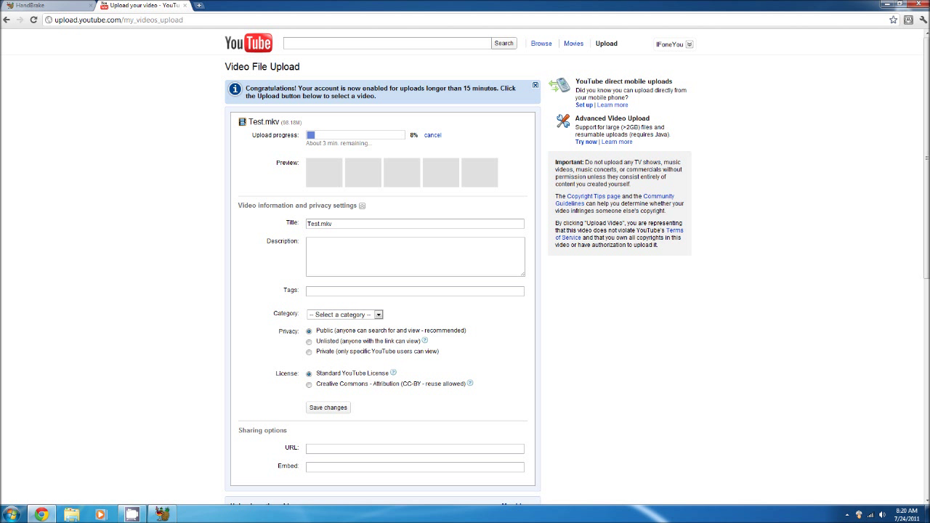
pyautogui.click(435, 136)
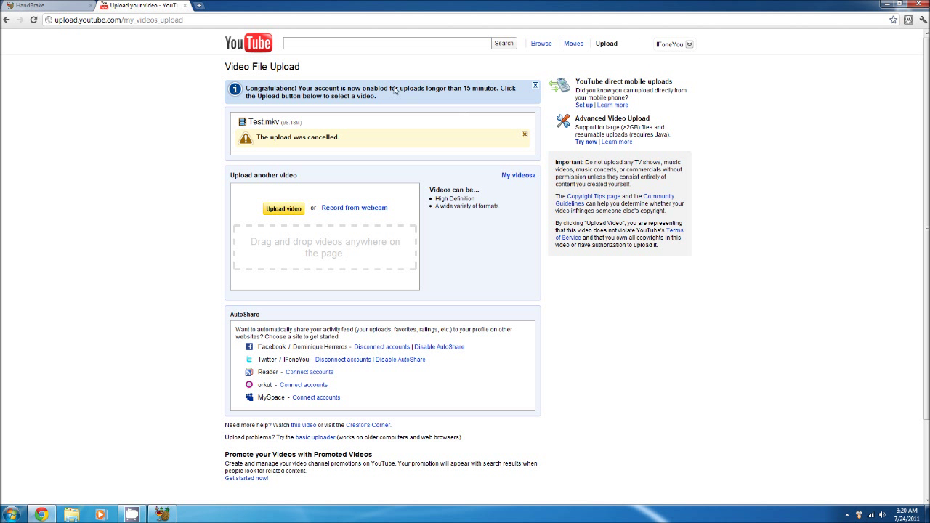
# From the account's Videos list, play and pause the Color Range App Review.
pyautogui.click(662, 48)
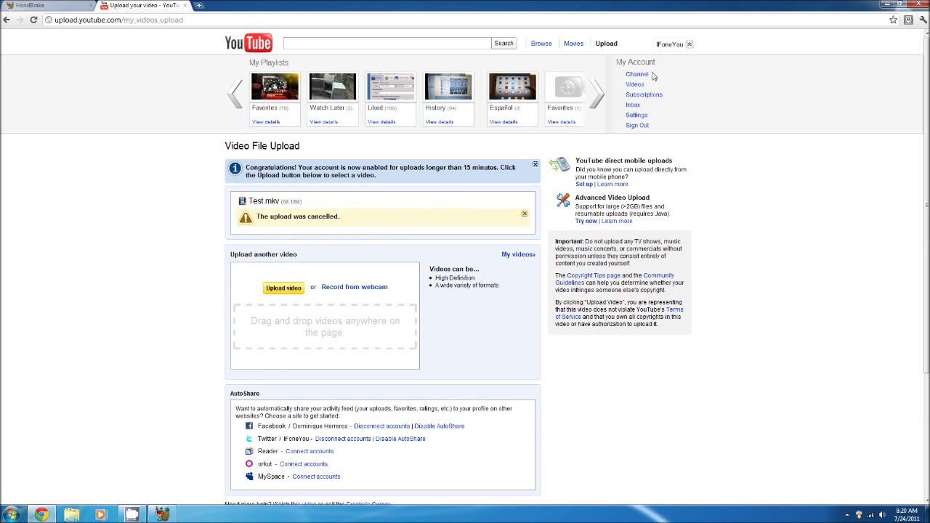
pyautogui.click(633, 85)
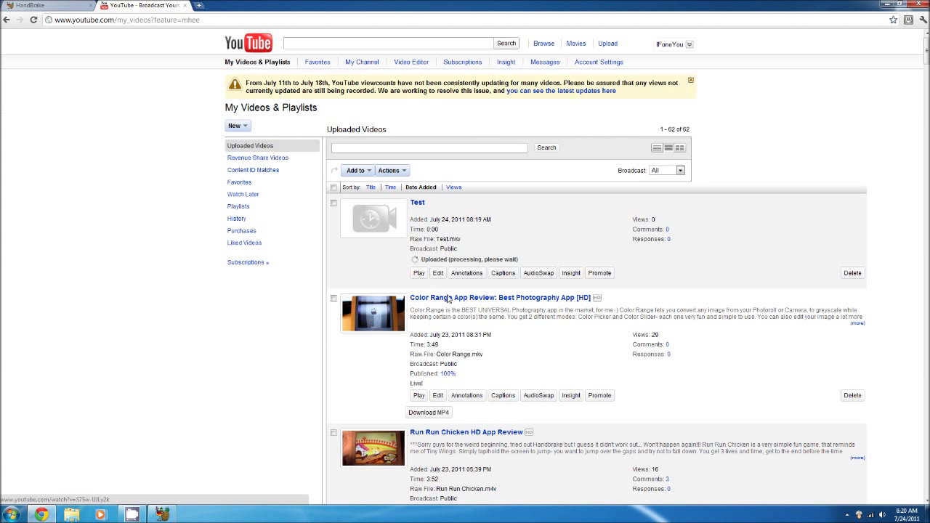
pyautogui.click(449, 299)
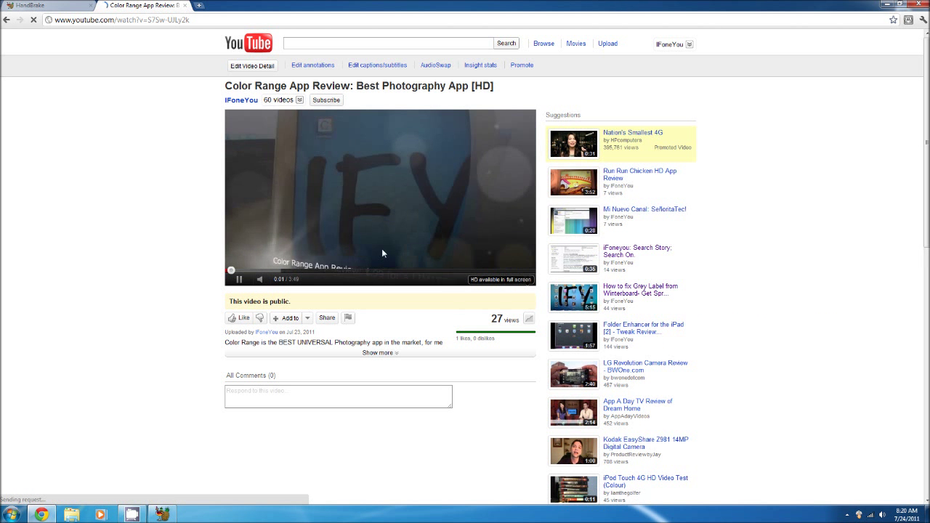
pyautogui.click(385, 248)
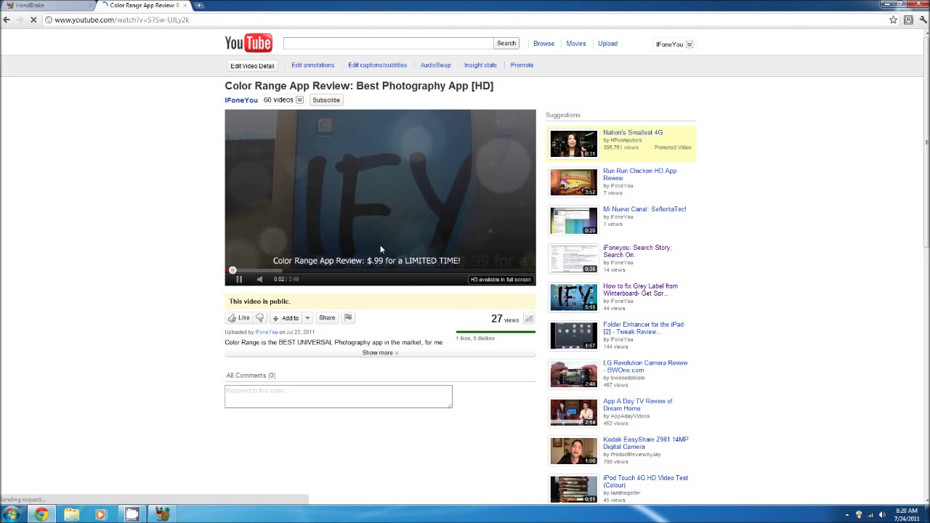
# Play and pause the suggested Run Run Chicken review, then close Chrome.
pyautogui.click(648, 181)
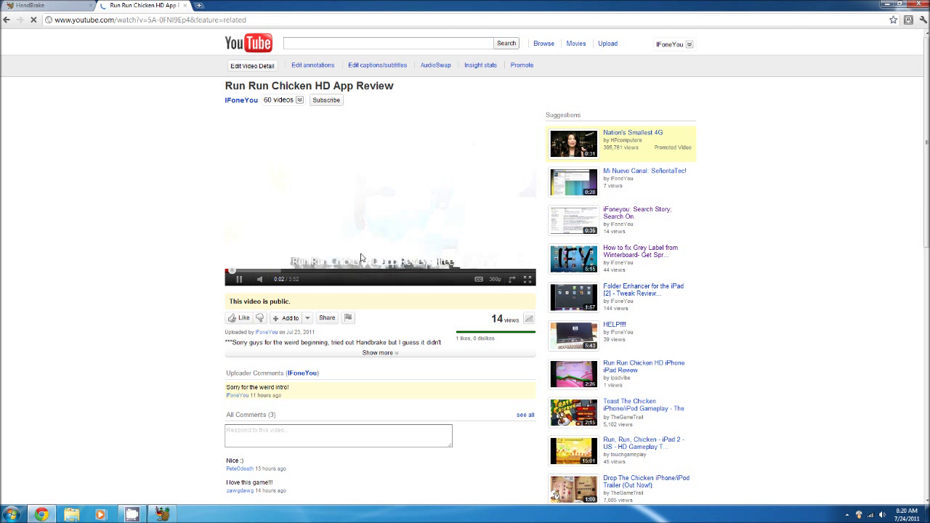
pyautogui.click(239, 279)
pyautogui.scroll(-1, 184, 299)
pyautogui.scroll(1, 181, 294)
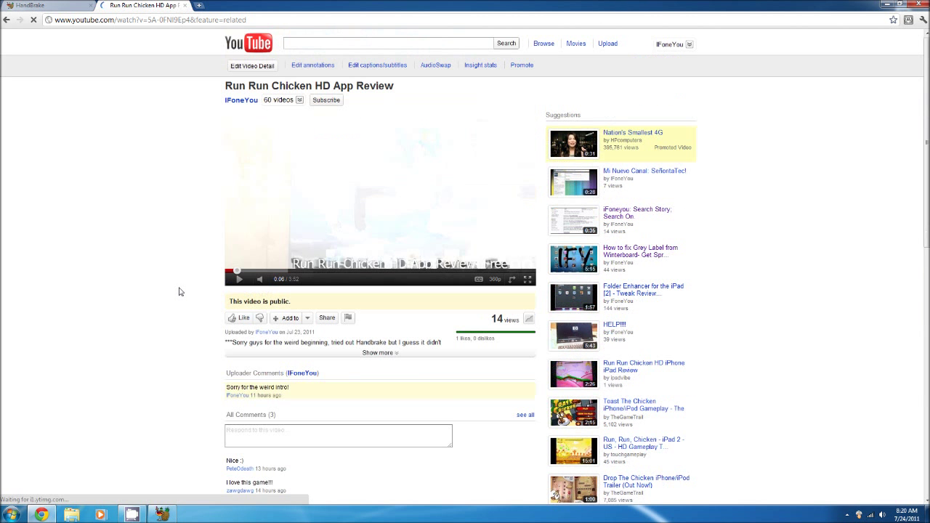
pyautogui.click(888, 4)
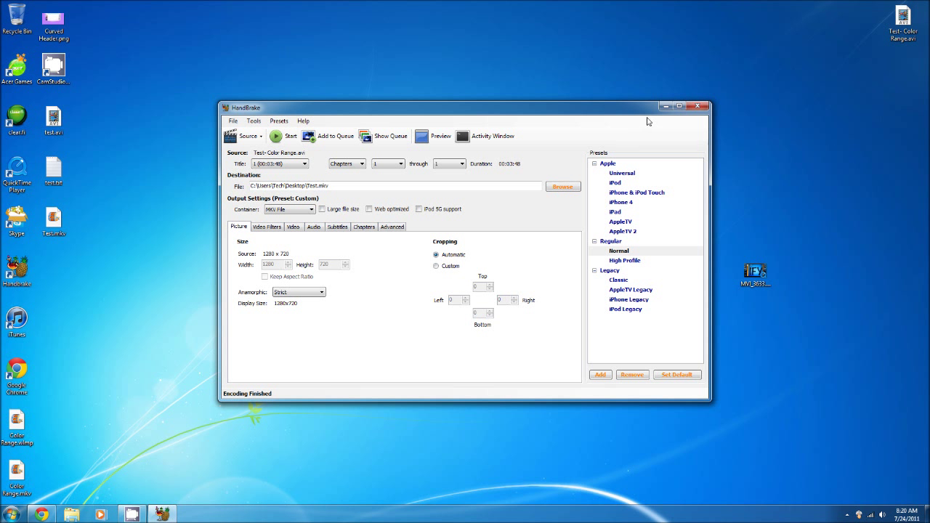